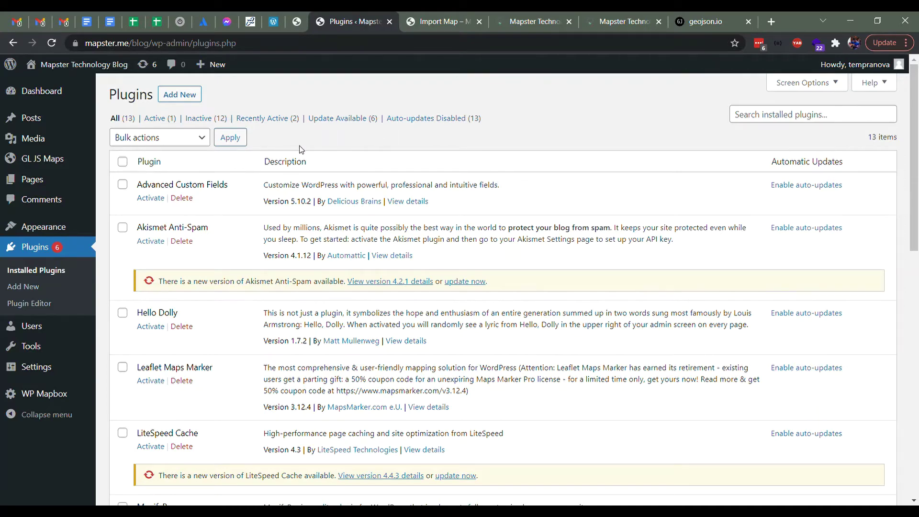
- Open the Test Export map from the GL JS Maps list for editing
{"action": "scroll", "coordinate": [305, 142], "scroll_direction": "down", "scroll_amount": 12}
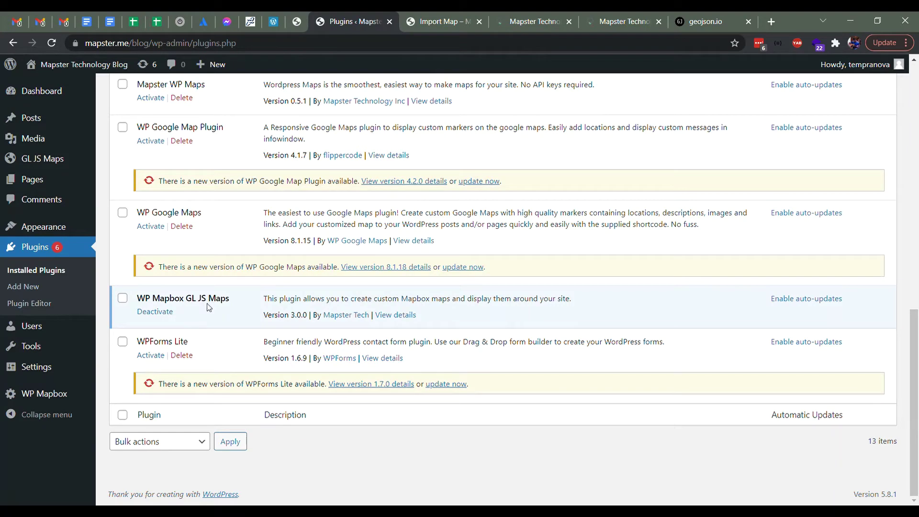
{"action": "left_click", "coordinate": [42, 158]}
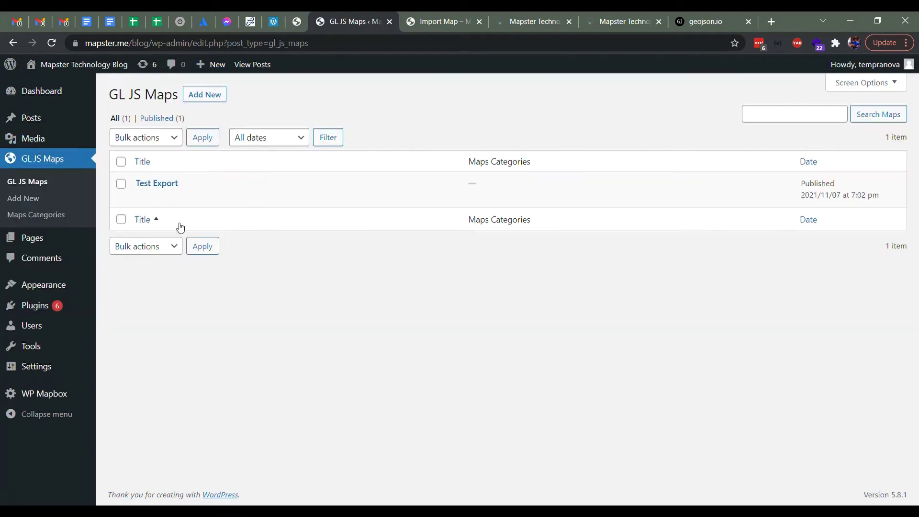
{"action": "left_click", "coordinate": [171, 184]}
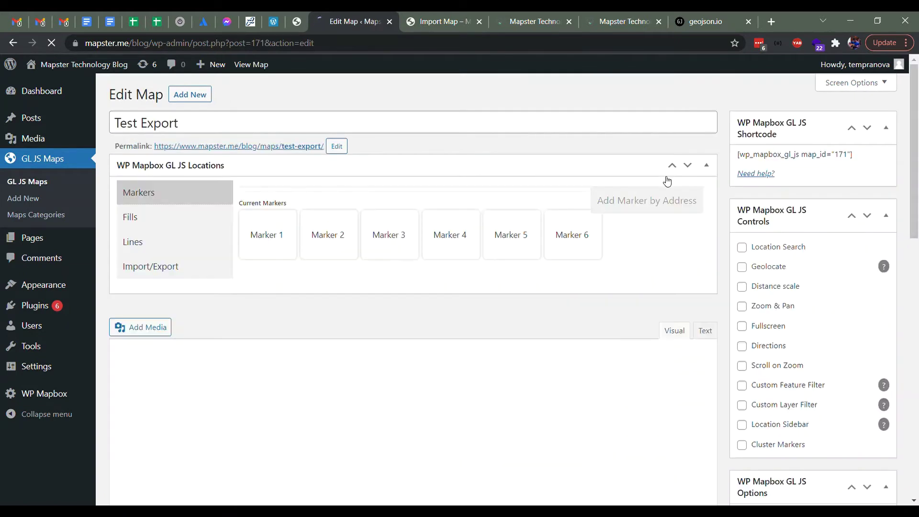
- Zoom the map preview to inspect the polygon, line and six markers, closing a marker popup
{"action": "scroll", "coordinate": [725, 159], "scroll_direction": "down", "scroll_amount": 1}
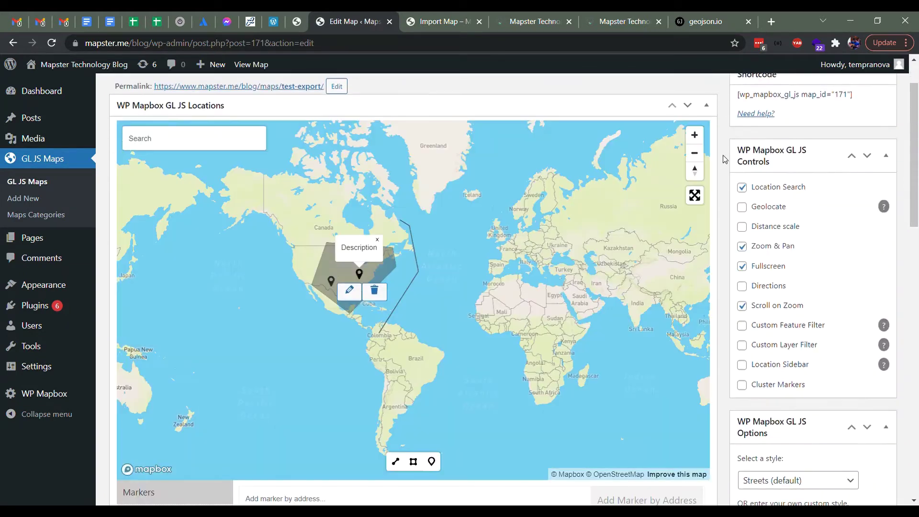
{"action": "left_click", "coordinate": [375, 251]}
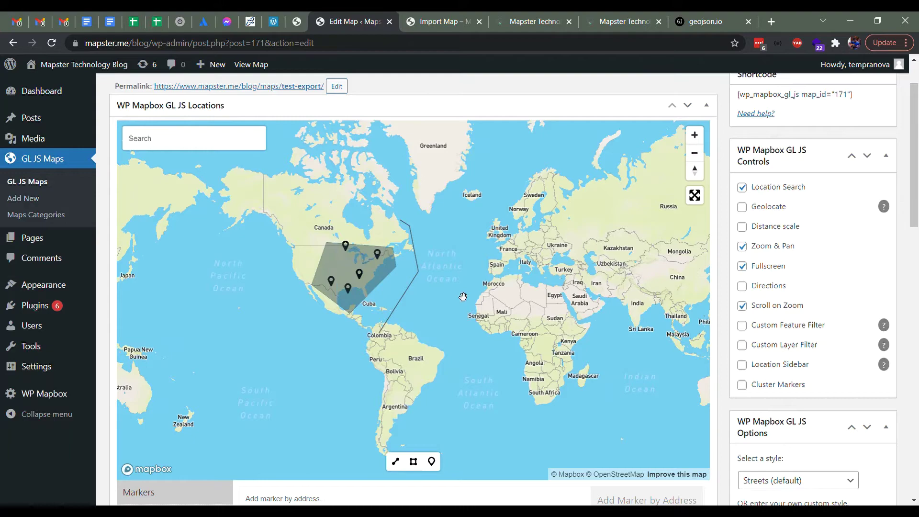
{"action": "scroll", "coordinate": [376, 279], "scroll_direction": "up", "scroll_amount": 5}
{"action": "scroll", "coordinate": [378, 278], "scroll_direction": "down", "scroll_amount": 3}
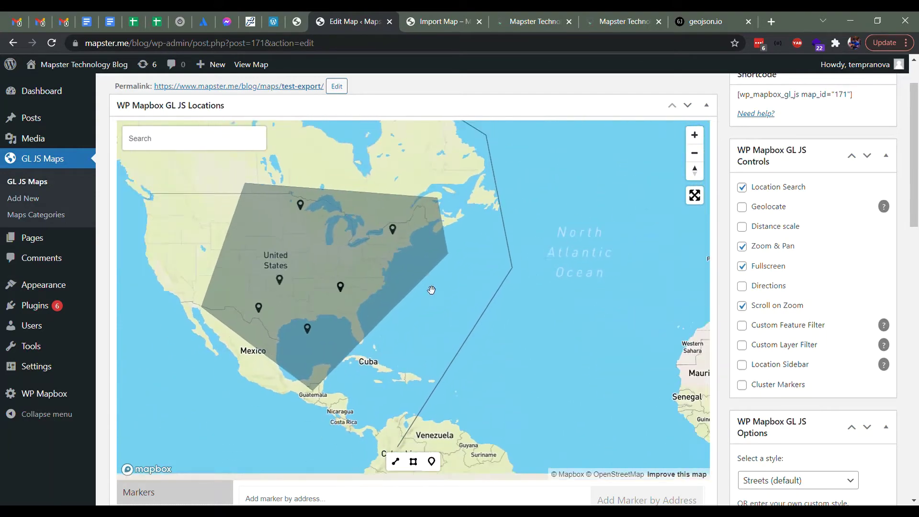
{"action": "scroll", "coordinate": [725, 219], "scroll_direction": "down", "scroll_amount": 4}
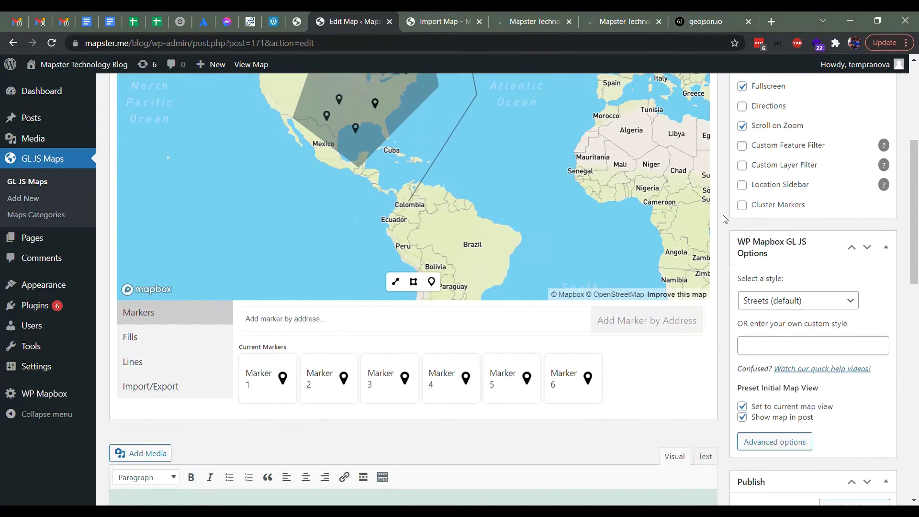
{"action": "scroll", "coordinate": [725, 219], "scroll_direction": "up", "scroll_amount": 4}
{"action": "scroll", "coordinate": [725, 219], "scroll_direction": "up", "scroll_amount": 2}
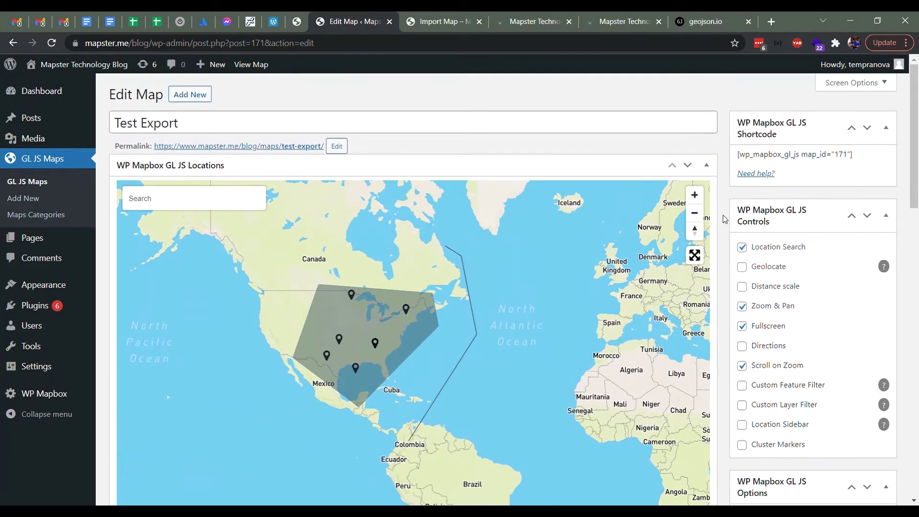
{"action": "scroll", "coordinate": [725, 220], "scroll_direction": "down", "scroll_amount": 2}
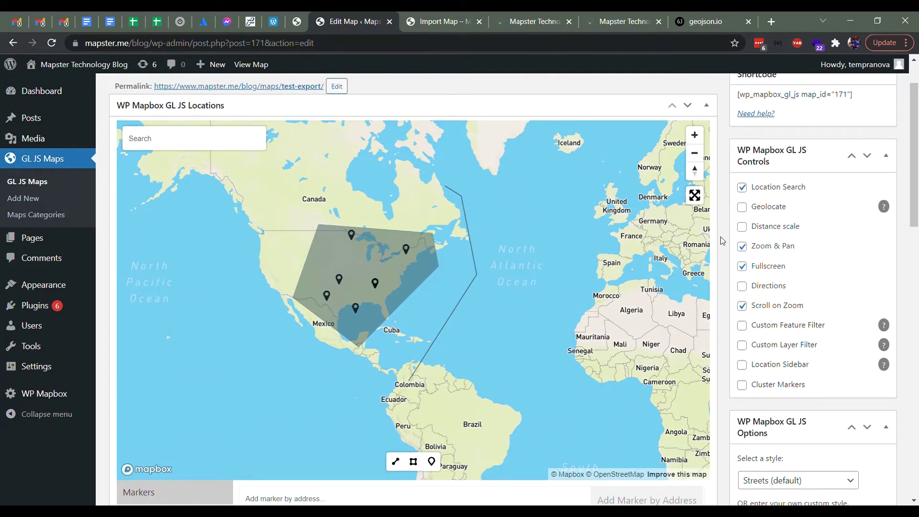
{"action": "scroll", "coordinate": [723, 240], "scroll_direction": "down", "scroll_amount": 4}
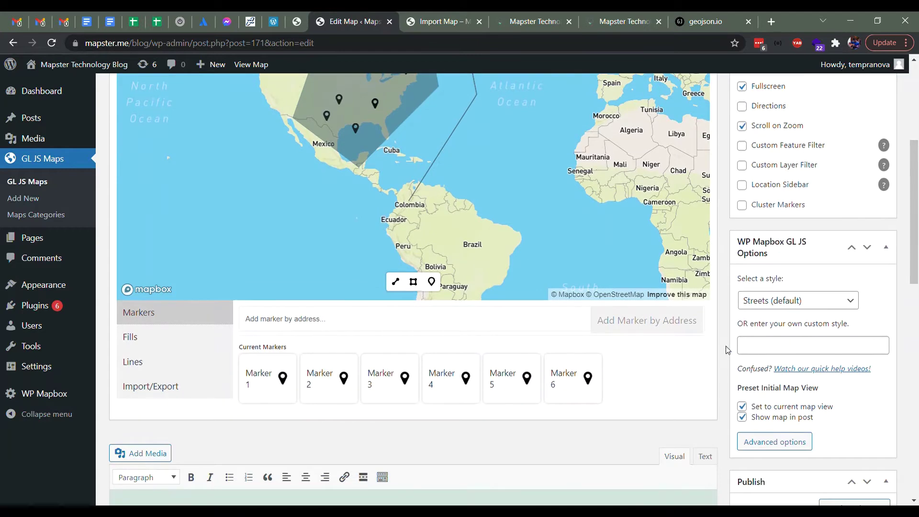
{"action": "scroll", "coordinate": [728, 347], "scroll_direction": "up", "scroll_amount": 4}
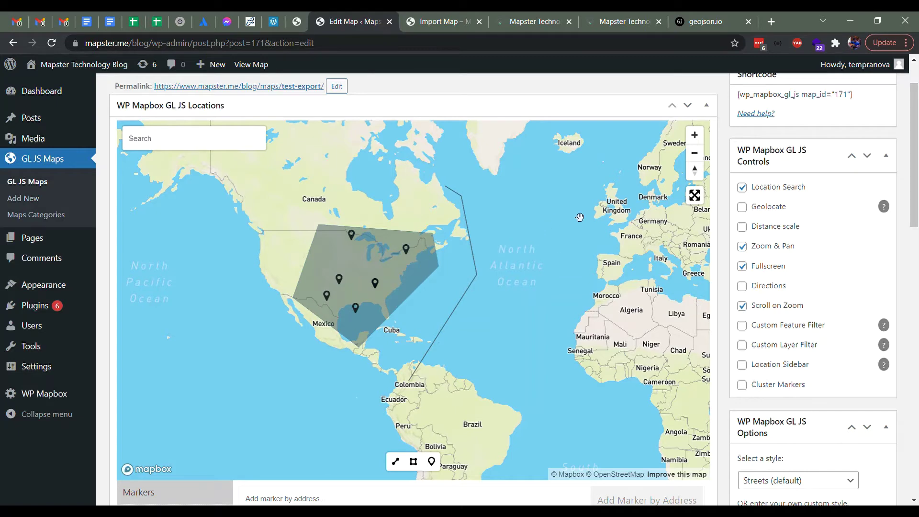
{"action": "scroll", "coordinate": [722, 233], "scroll_direction": "down", "scroll_amount": 5}
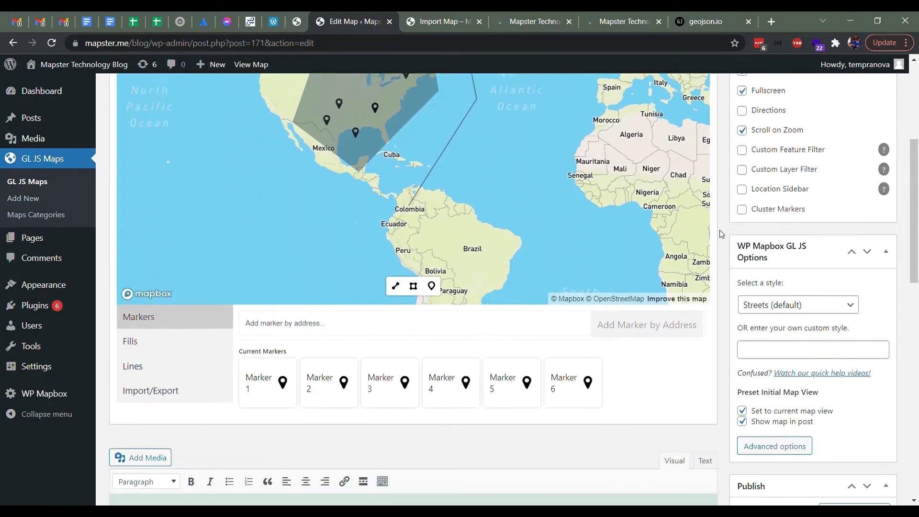
{"action": "scroll", "coordinate": [718, 230], "scroll_direction": "up", "scroll_amount": 4}
{"action": "scroll", "coordinate": [717, 226], "scroll_direction": "up", "scroll_amount": 2}
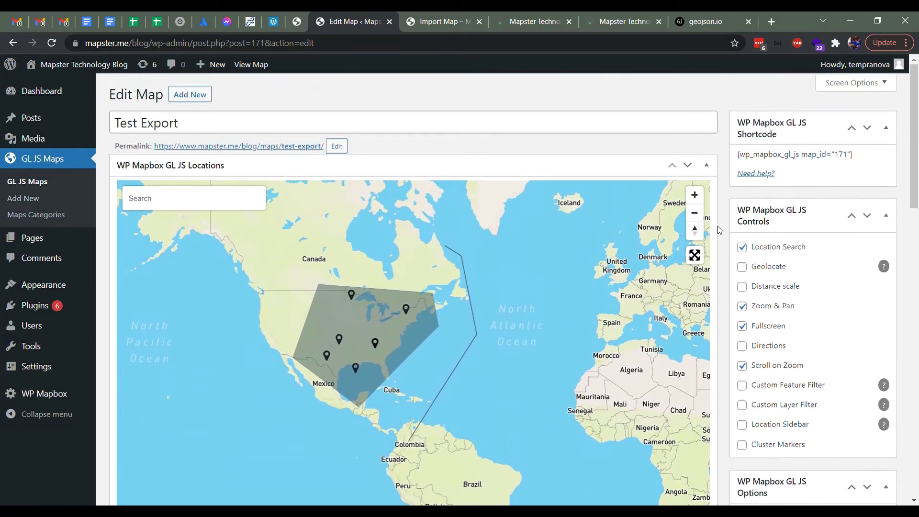
{"action": "scroll", "coordinate": [717, 226], "scroll_direction": "down", "scroll_amount": 3}
{"action": "scroll", "coordinate": [716, 226], "scroll_direction": "up", "scroll_amount": 3}
{"action": "scroll", "coordinate": [716, 226], "scroll_direction": "down", "scroll_amount": 3}
{"action": "scroll", "coordinate": [717, 226], "scroll_direction": "down", "scroll_amount": 2}
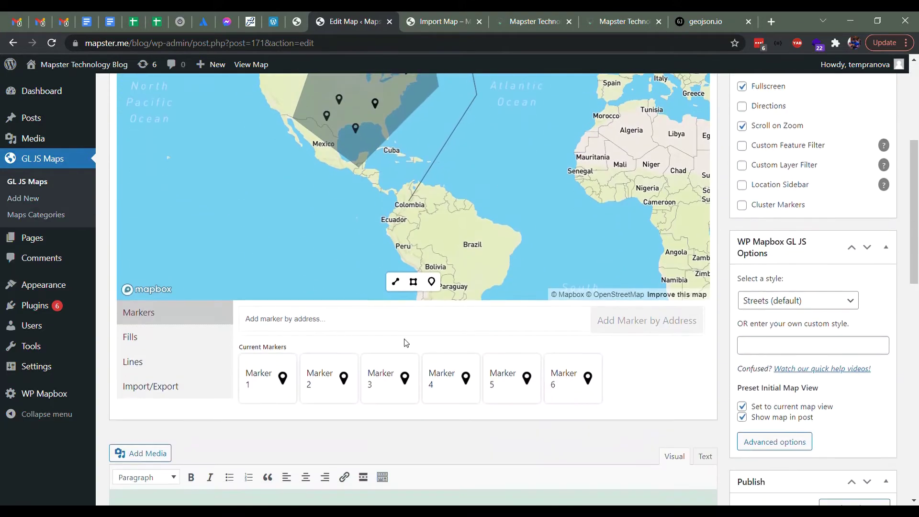
- Export the Test Export map's features as Test Export (1).geojson from the Import/Export section
{"action": "left_click", "coordinate": [189, 388]}
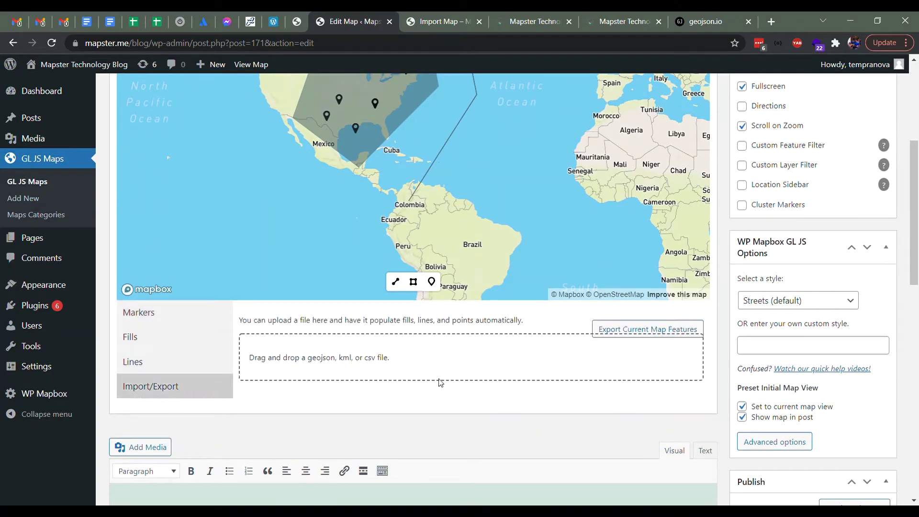
{"action": "left_click", "coordinate": [613, 325]}
{"action": "scroll", "coordinate": [618, 334], "scroll_direction": "down", "scroll_amount": 5}
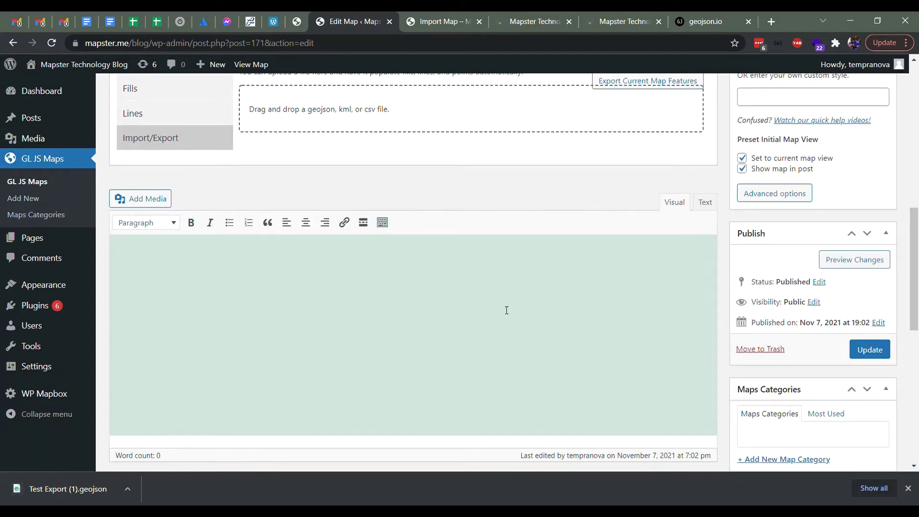
{"action": "scroll", "coordinate": [677, 225], "scroll_direction": "up", "scroll_amount": 3}
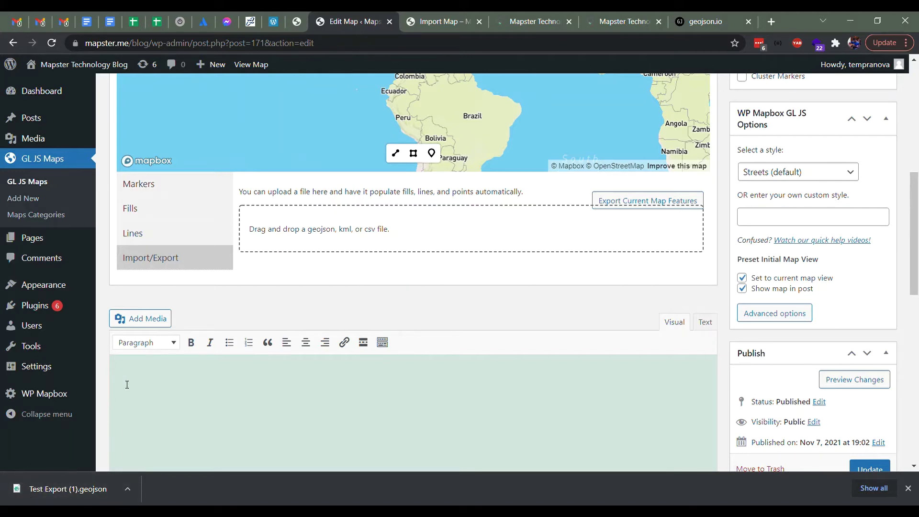
{"action": "scroll", "coordinate": [230, 229], "scroll_direction": "up", "scroll_amount": 5}
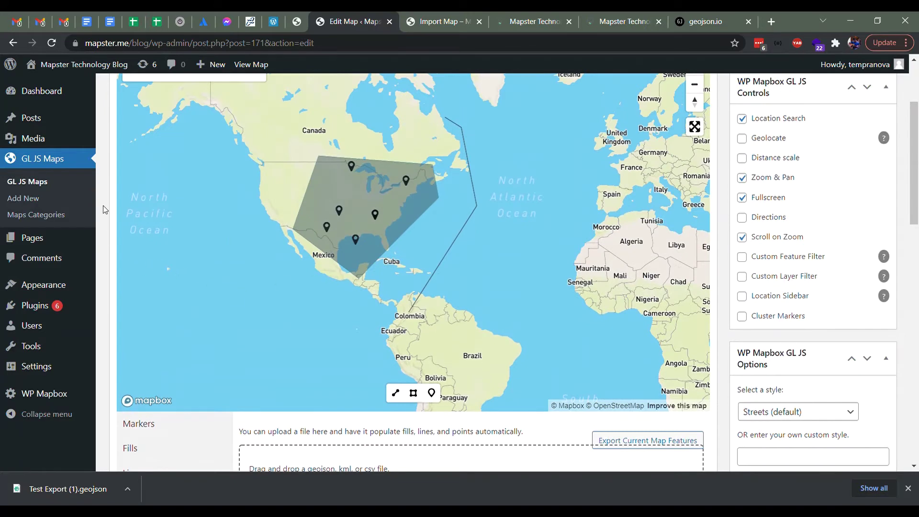
{"action": "scroll", "coordinate": [106, 209], "scroll_direction": "up", "scroll_amount": 3}
{"action": "scroll", "coordinate": [61, 301], "scroll_direction": "down", "scroll_amount": 1}
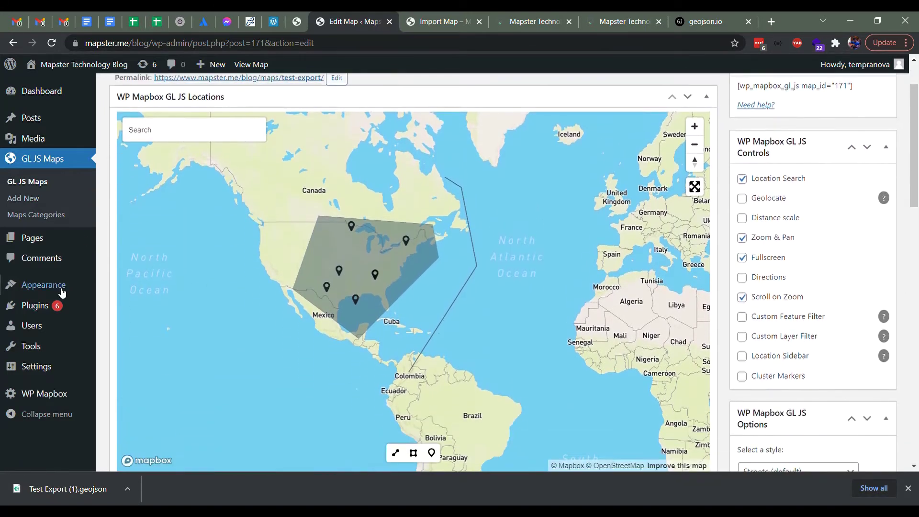
- Deactivate the WP Mapbox GL JS Maps plugin on the Plugins page
{"action": "left_click", "coordinate": [66, 309]}
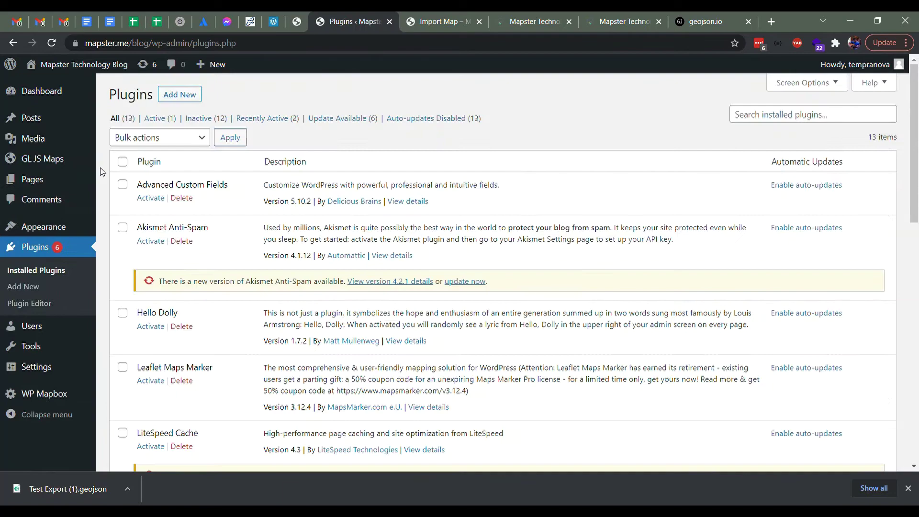
{"action": "scroll", "coordinate": [126, 212], "scroll_direction": "down", "scroll_amount": 4}
{"action": "scroll", "coordinate": [125, 212], "scroll_direction": "down", "scroll_amount": 8}
{"action": "left_click", "coordinate": [158, 278]}
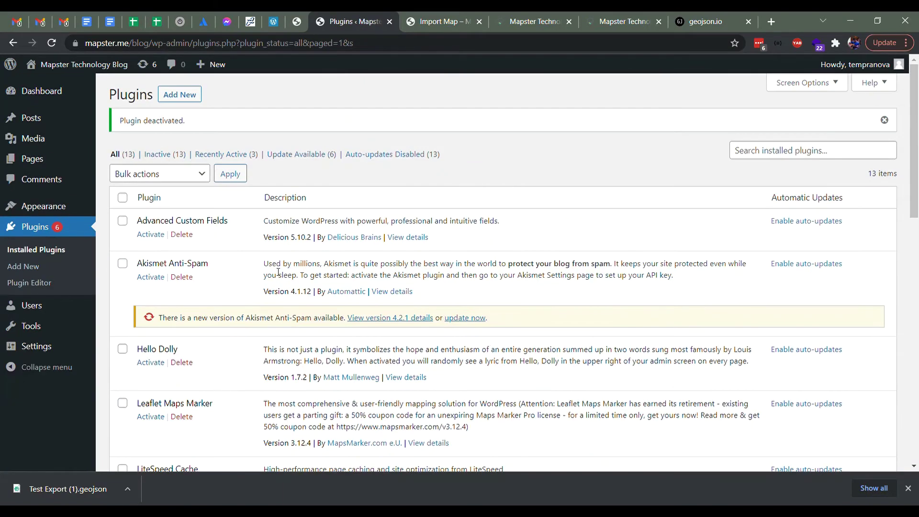
- Activate the Mapster WP Maps plugin
{"action": "scroll", "coordinate": [270, 263], "scroll_direction": "down", "scroll_amount": 12}
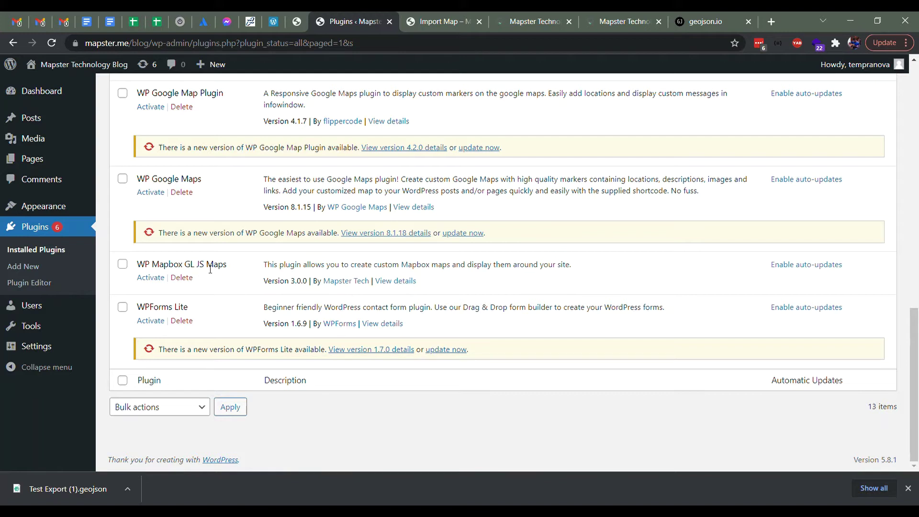
{"action": "scroll", "coordinate": [226, 232], "scroll_direction": "up", "scroll_amount": 1}
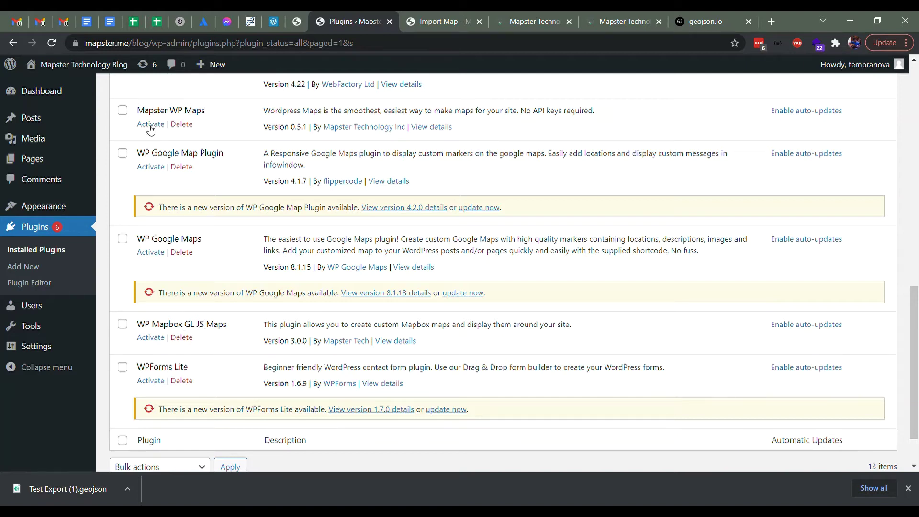
{"action": "scroll", "coordinate": [151, 129], "scroll_direction": "up", "scroll_amount": 2}
{"action": "left_click", "coordinate": [151, 243]}
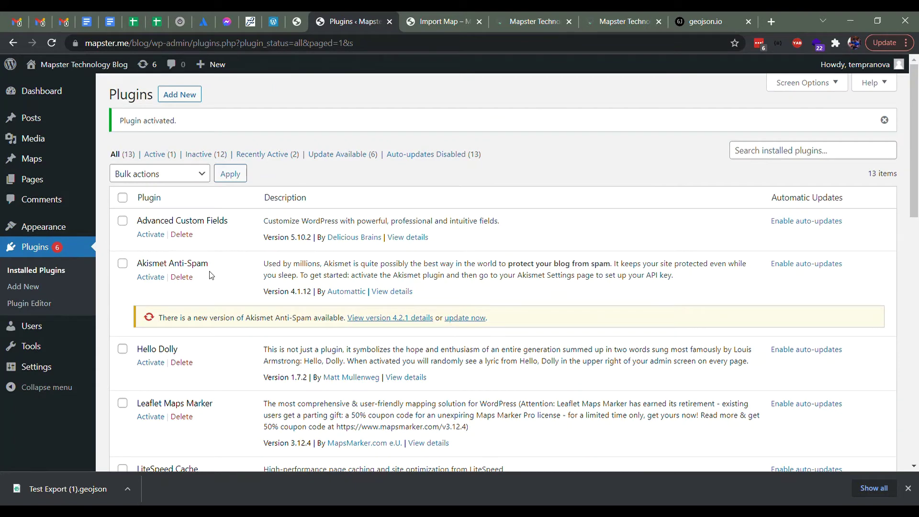
- Trash the old Import Map in Mapster's Maps list, then go to Map Categories
{"action": "left_click", "coordinate": [54, 156]}
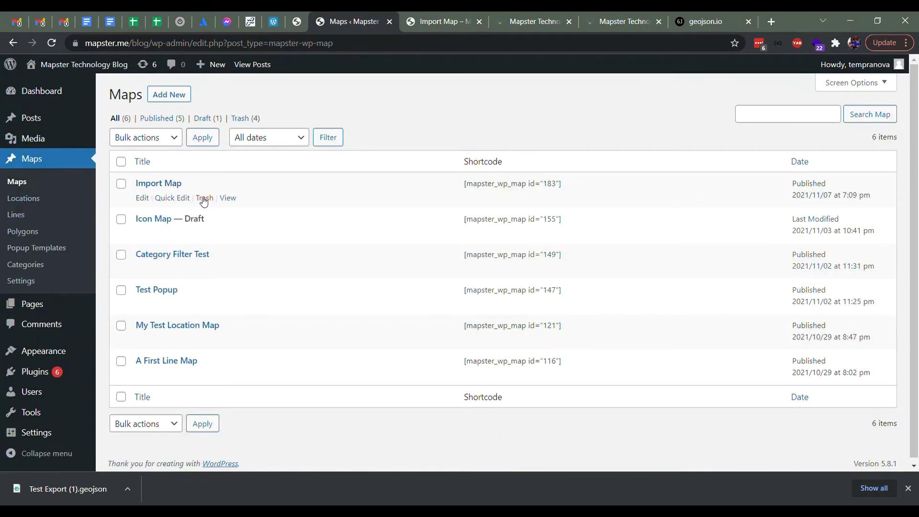
{"action": "left_click", "coordinate": [205, 197]}
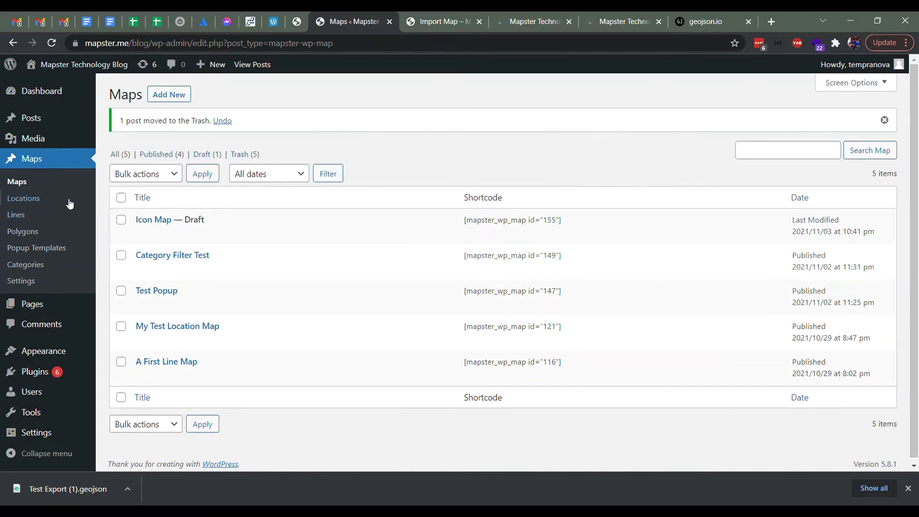
{"action": "left_click", "coordinate": [41, 268]}
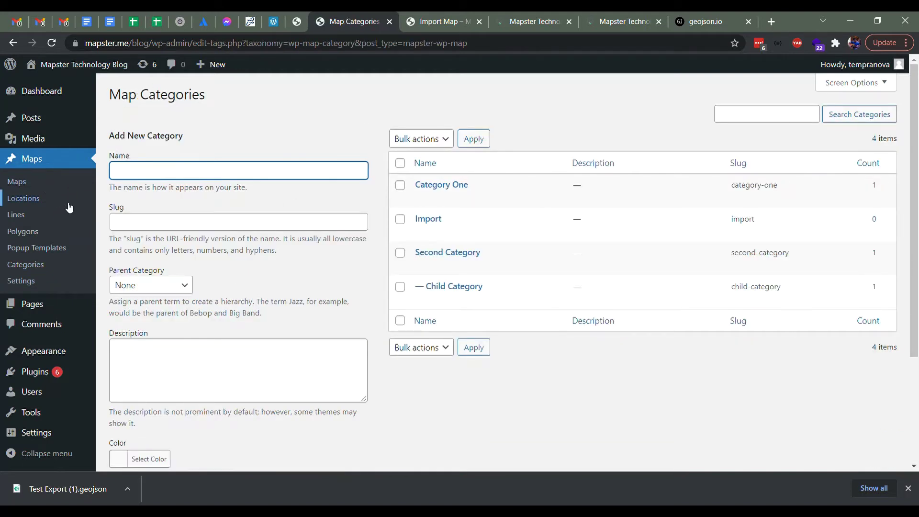
{"action": "left_click", "coordinate": [48, 183]}
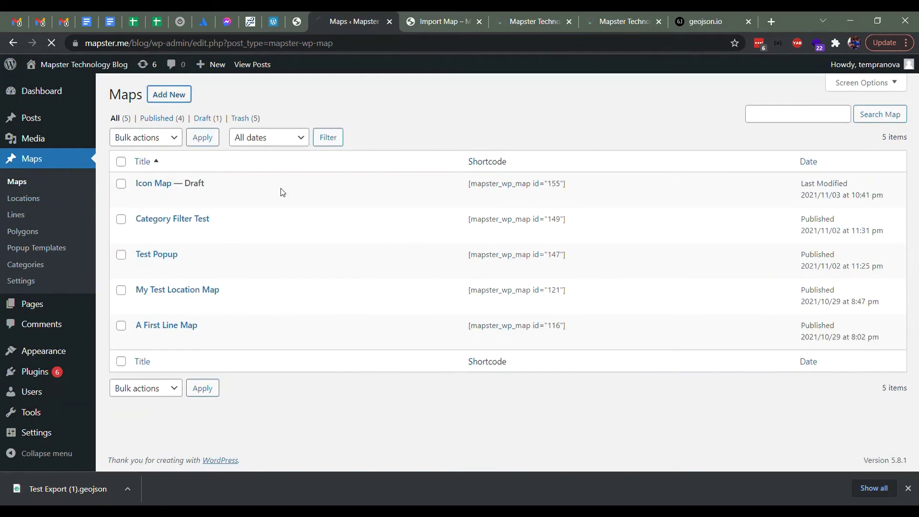
{"action": "scroll", "coordinate": [106, 199], "scroll_direction": "down", "scroll_amount": 4}
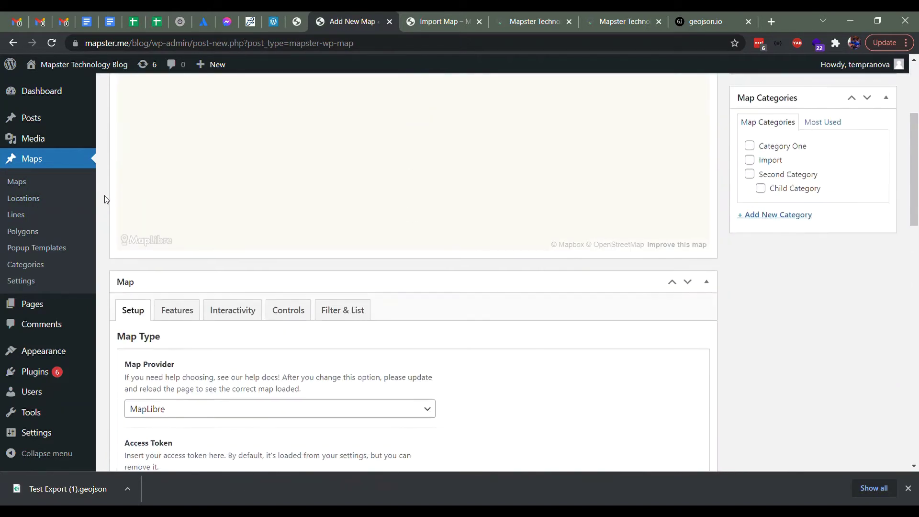
{"action": "scroll", "coordinate": [106, 199], "scroll_direction": "down", "scroll_amount": 3}
{"action": "left_click", "coordinate": [182, 198]}
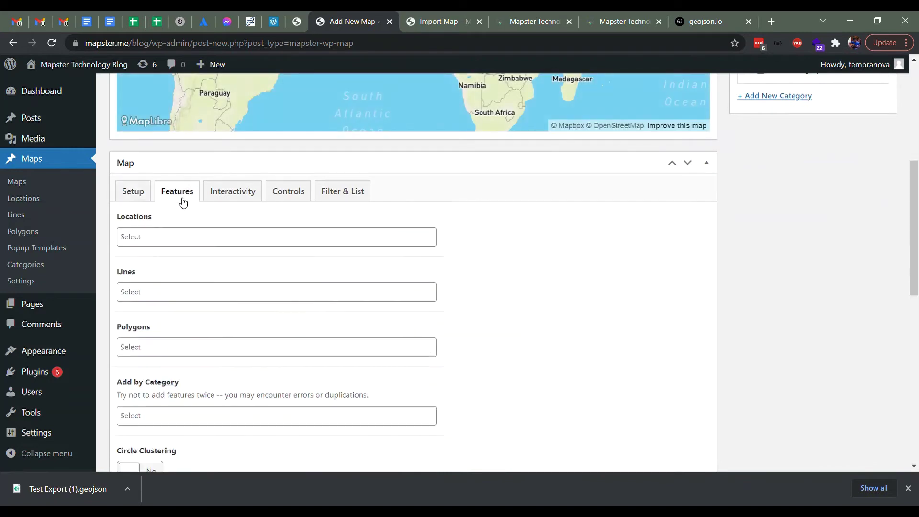
{"action": "left_click", "coordinate": [147, 236]}
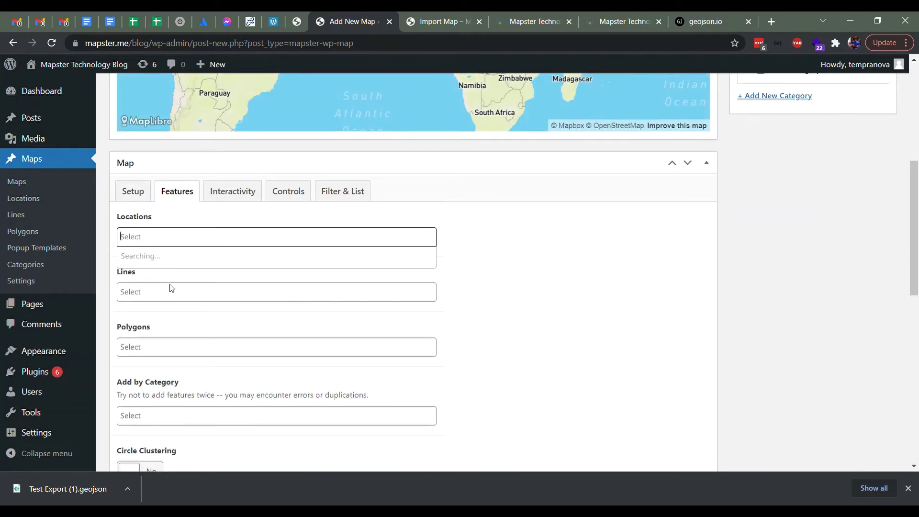
{"action": "left_click", "coordinate": [486, 261]}
{"action": "left_click", "coordinate": [155, 240]}
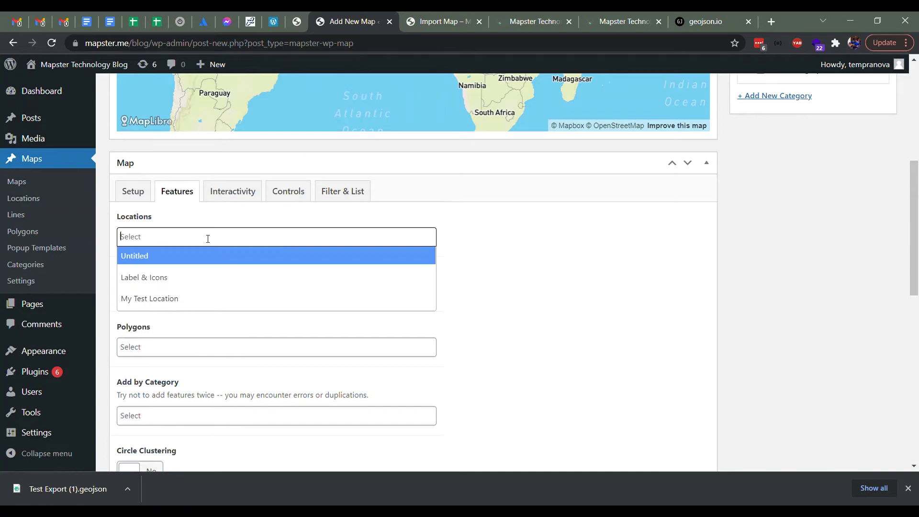
{"action": "left_click", "coordinate": [454, 262]}
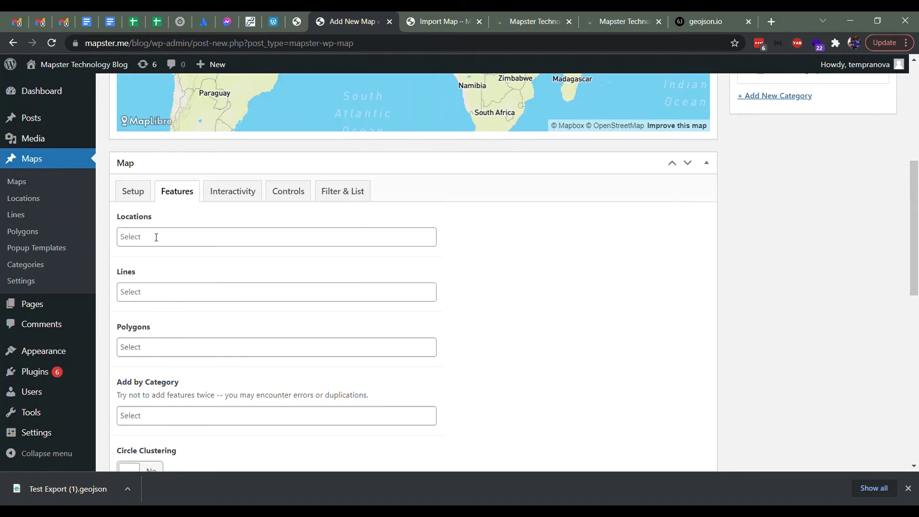
- Go to the Map Categories page to confirm the Import category exists
{"action": "left_click", "coordinate": [51, 263]}
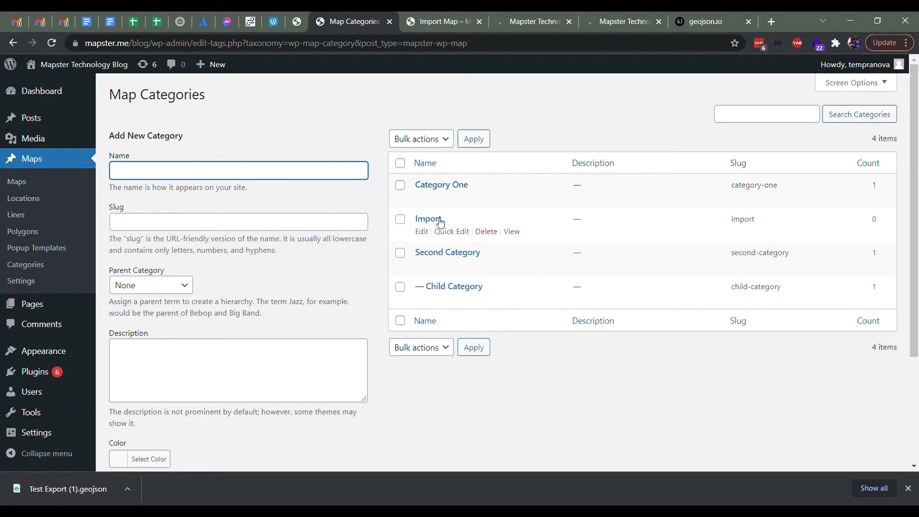
- Attach Test Export (1).geojson to the import form on the Mapster Maps settings page
{"action": "left_click", "coordinate": [44, 285]}
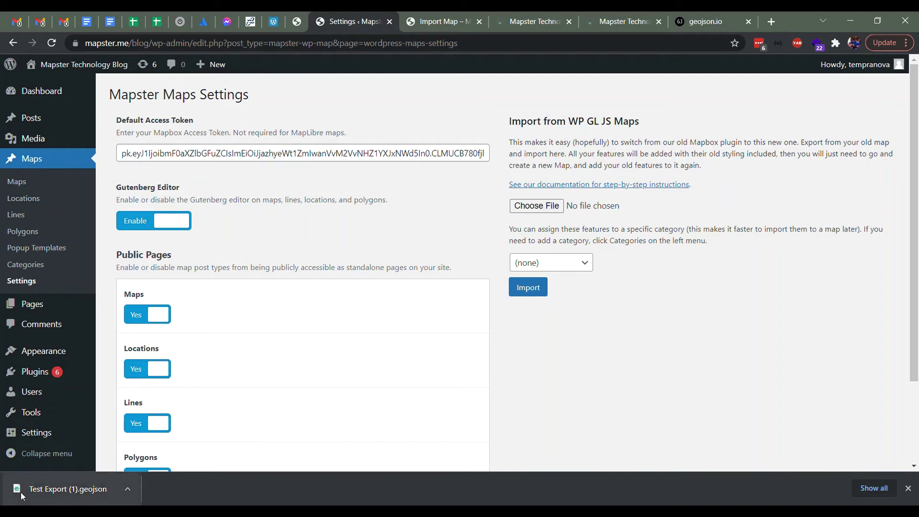
{"action": "left_click_drag", "start_coordinate": [21, 491], "coordinate": [403, 278]}
{"action": "left_click_drag", "start_coordinate": [554, 214], "coordinate": [550, 213]}
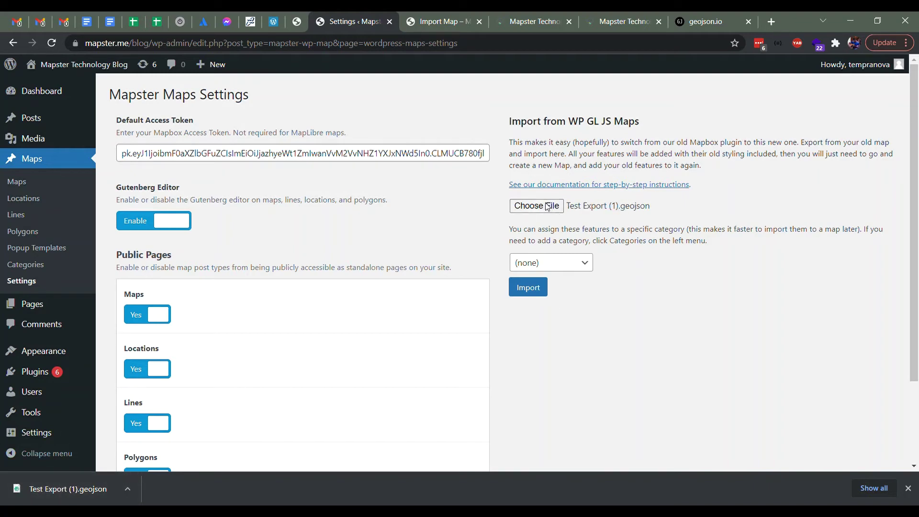
- Assign the Import category and run the import of the 8 GeoJSON features
{"action": "left_click", "coordinate": [580, 263]}
{"action": "left_click", "coordinate": [578, 297]}
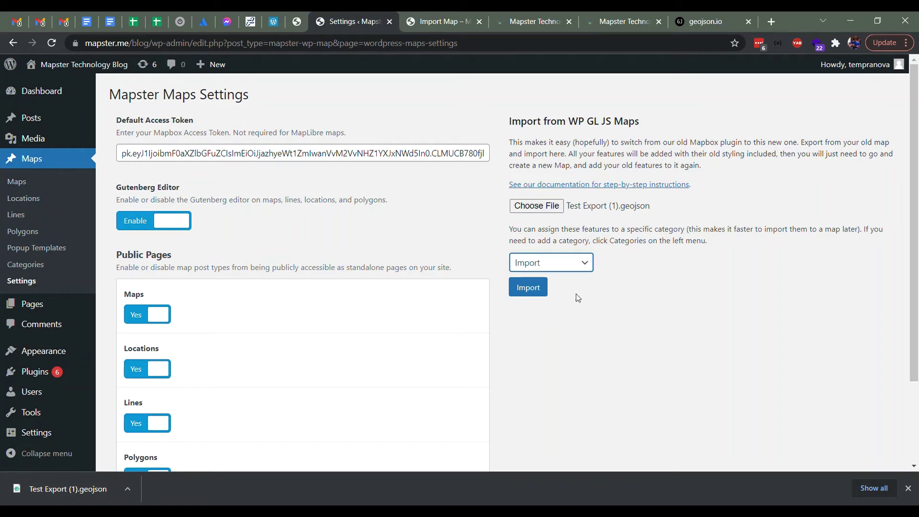
{"action": "left_click", "coordinate": [601, 298]}
{"action": "left_click", "coordinate": [531, 289]}
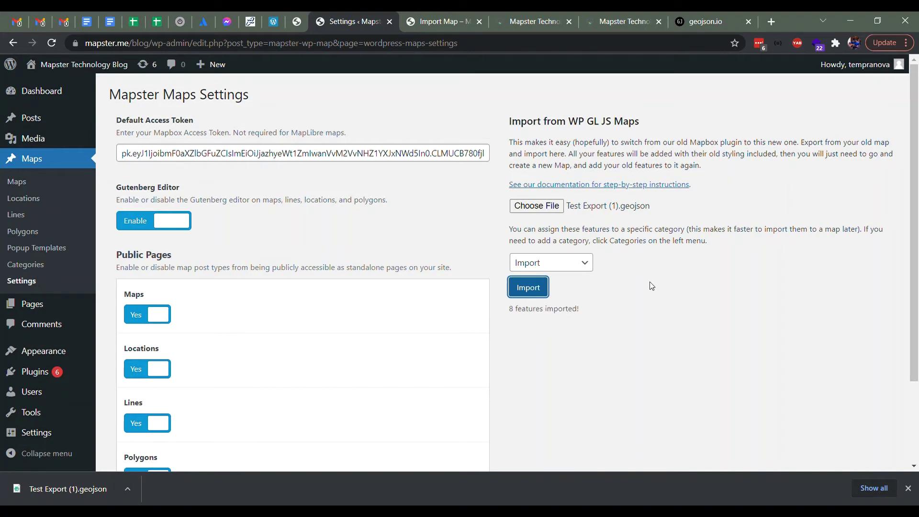
{"action": "left_click", "coordinate": [514, 313]}
{"action": "left_click_drag", "start_coordinate": [514, 313], "coordinate": [590, 309]}
{"action": "left_click", "coordinate": [597, 318]}
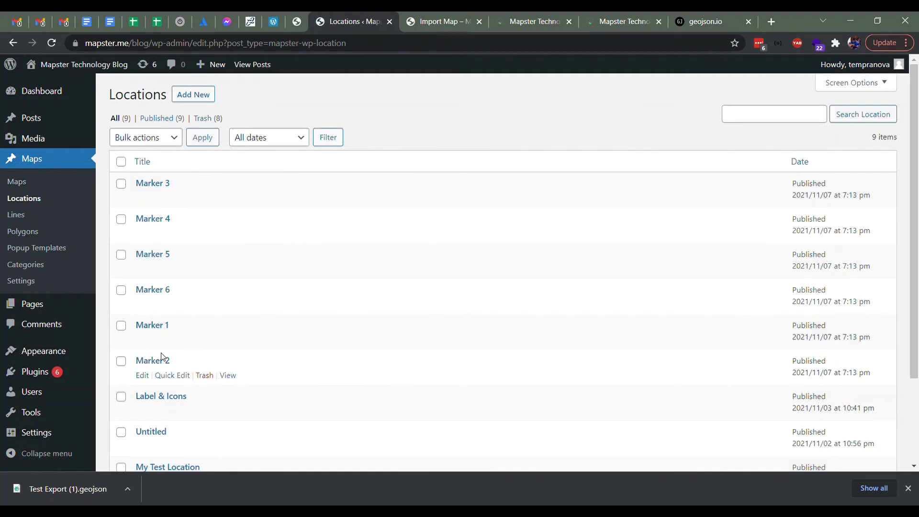
- Review the imported Lines and Polygons lists, including the new Fill 1 polygon
{"action": "left_click", "coordinate": [26, 220]}
{"action": "left_click", "coordinate": [34, 237]}
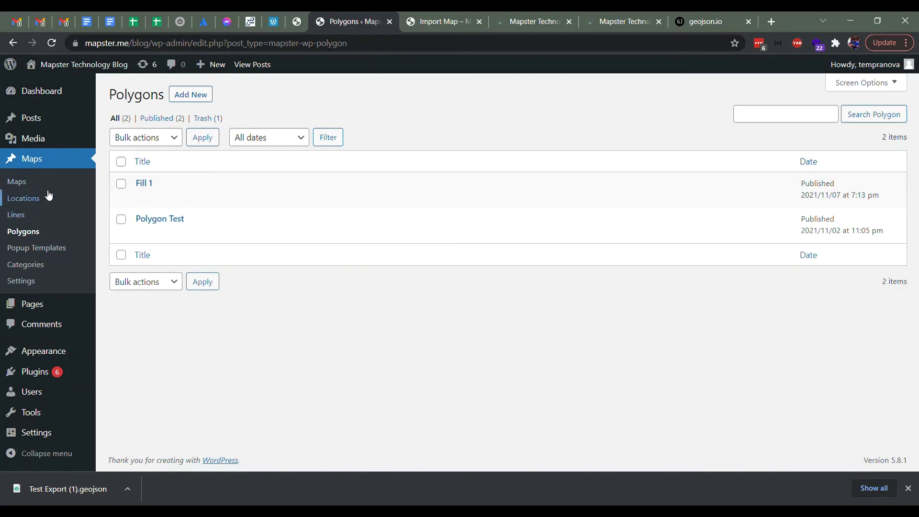
- Create a new map titled 'Test Import Map'
{"action": "left_click", "coordinate": [31, 186]}
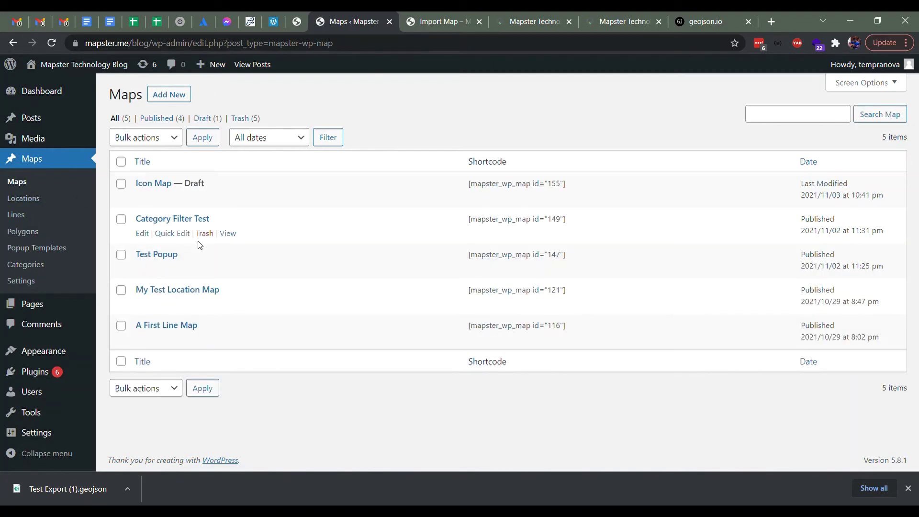
{"action": "left_click", "coordinate": [168, 94]}
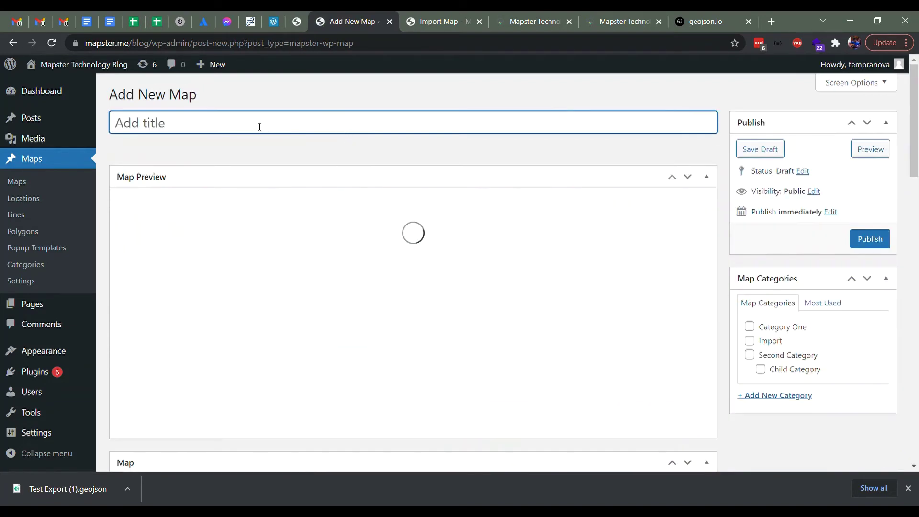
{"action": "type", "text": "Test Import "}
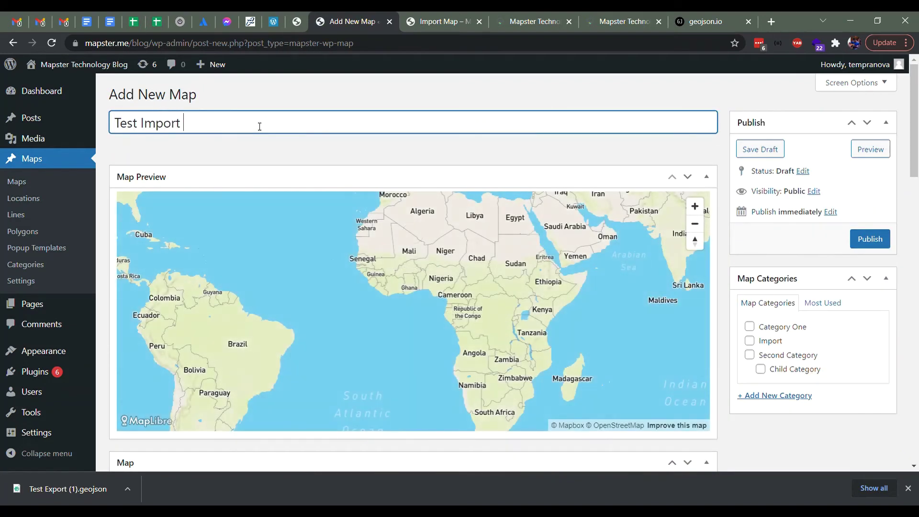
{"action": "type", "text": "Map"}
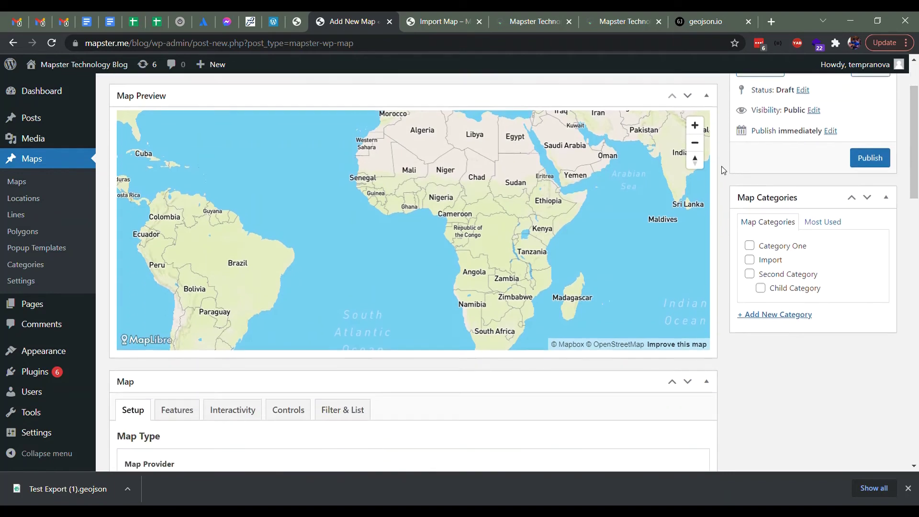
- In the map's Features settings, add all features from the Import category
{"action": "scroll", "coordinate": [718, 173], "scroll_direction": "down", "scroll_amount": 5}
{"action": "left_click", "coordinate": [177, 251]}
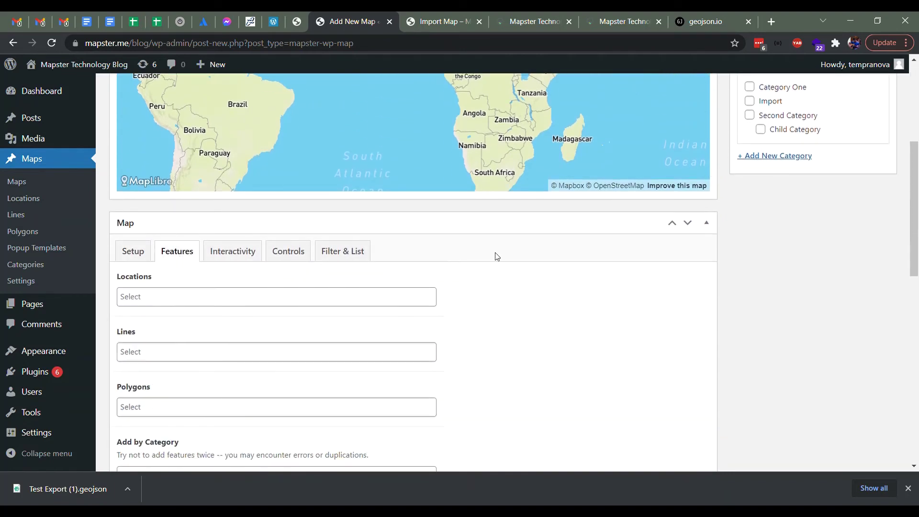
{"action": "scroll", "coordinate": [531, 268], "scroll_direction": "down", "scroll_amount": 1}
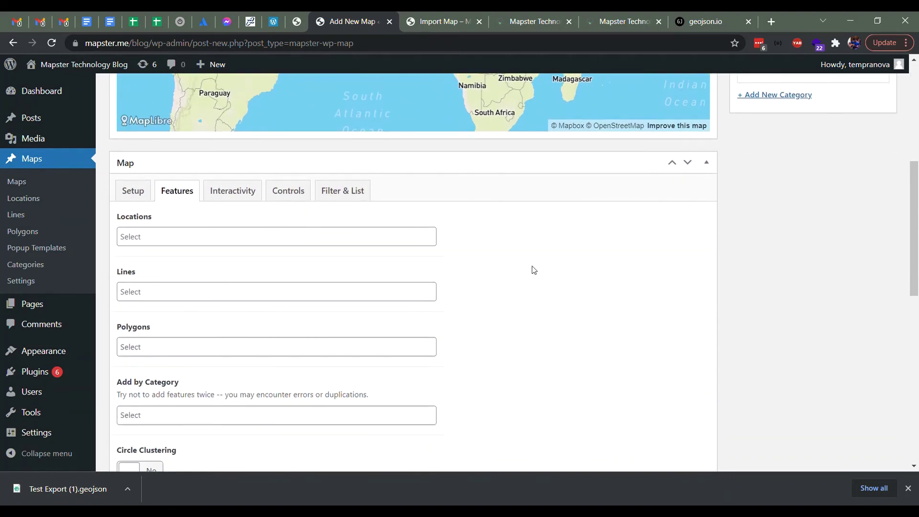
{"action": "left_click", "coordinate": [187, 238]}
{"action": "scroll", "coordinate": [195, 302], "scroll_direction": "down", "scroll_amount": 3}
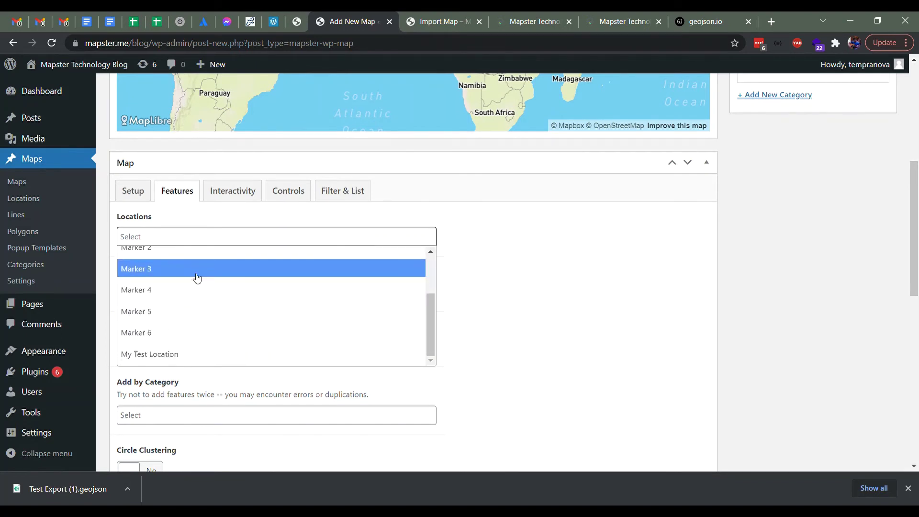
{"action": "left_click", "coordinate": [477, 255]}
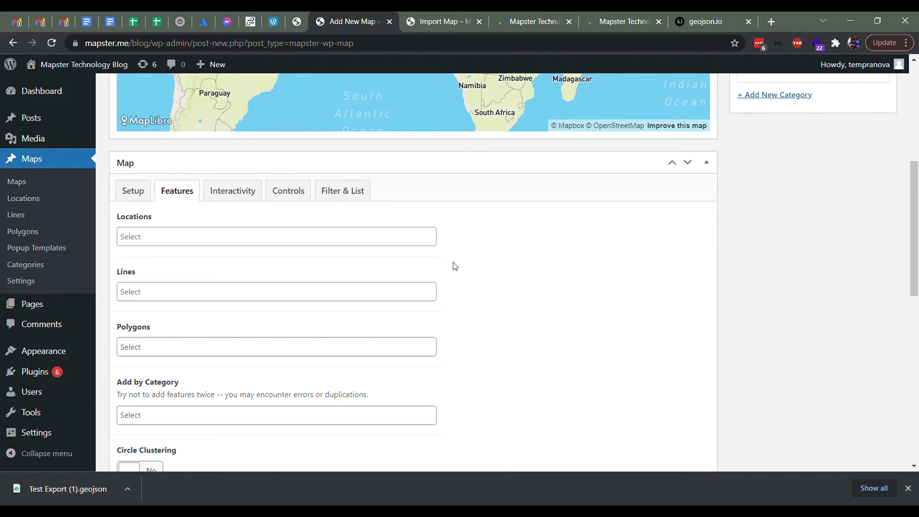
{"action": "scroll", "coordinate": [455, 266], "scroll_direction": "down", "scroll_amount": 1}
{"action": "left_click", "coordinate": [143, 359]}
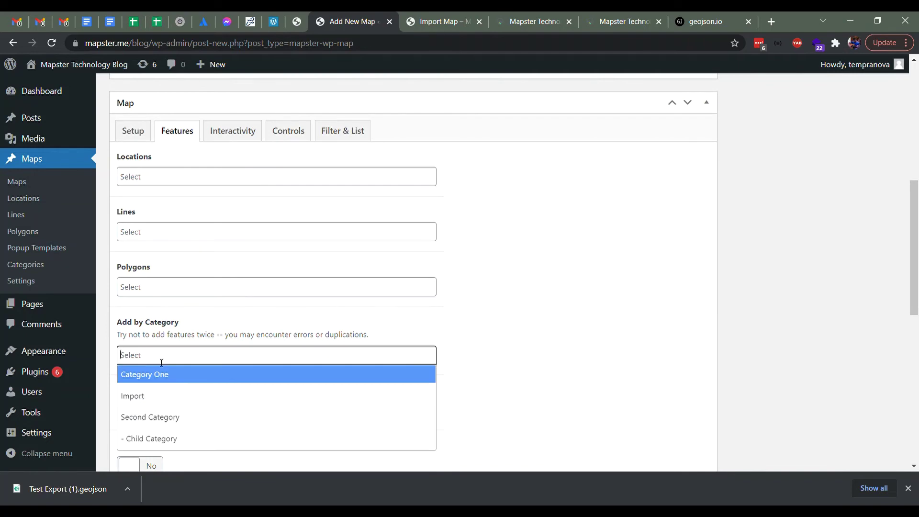
{"action": "left_click", "coordinate": [168, 396]}
{"action": "scroll", "coordinate": [668, 370], "scroll_direction": "up", "scroll_amount": 4}
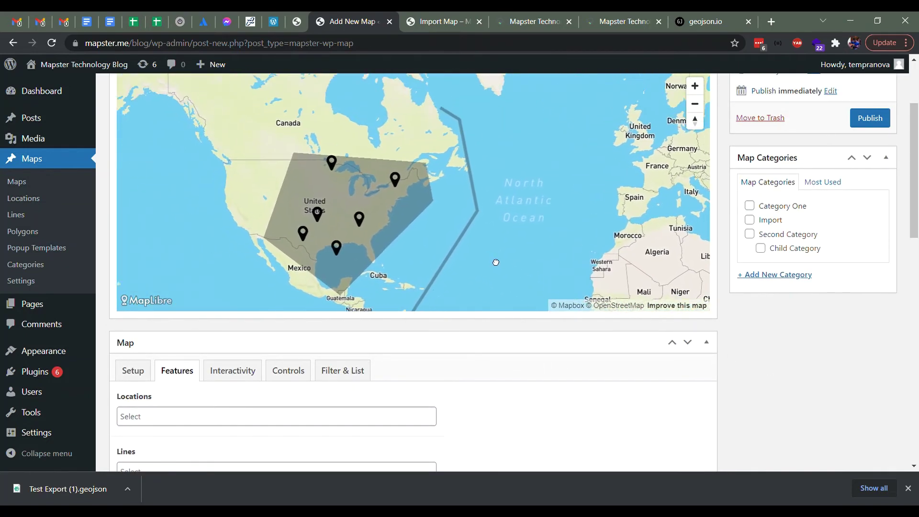
- Pan the preview to frame the imported features and review the zoom control and map type settings
{"action": "left_click_drag", "start_coordinate": [493, 237], "coordinate": [460, 220]}
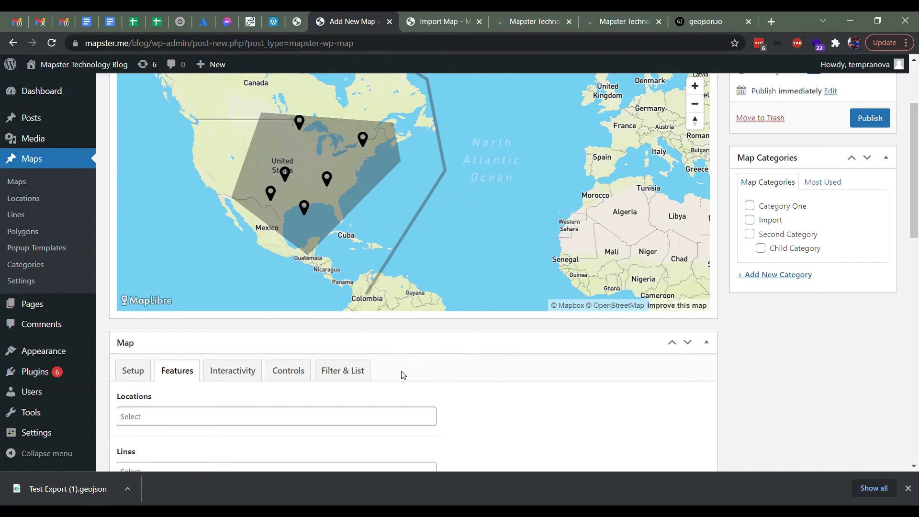
{"action": "scroll", "coordinate": [356, 369], "scroll_direction": "down", "scroll_amount": 1}
{"action": "left_click", "coordinate": [287, 311]}
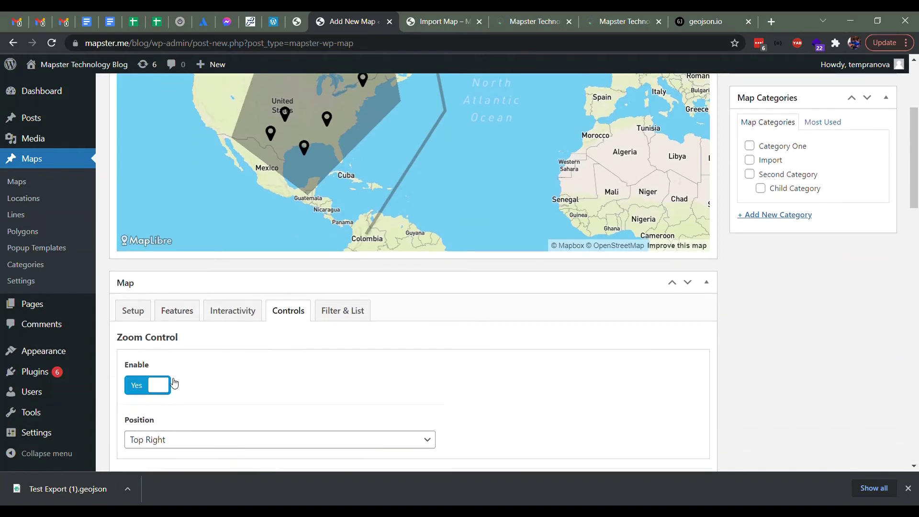
{"action": "left_click", "coordinate": [143, 316]}
{"action": "scroll", "coordinate": [313, 324], "scroll_direction": "down", "scroll_amount": 1}
{"action": "scroll", "coordinate": [291, 320], "scroll_direction": "up", "scroll_amount": 2}
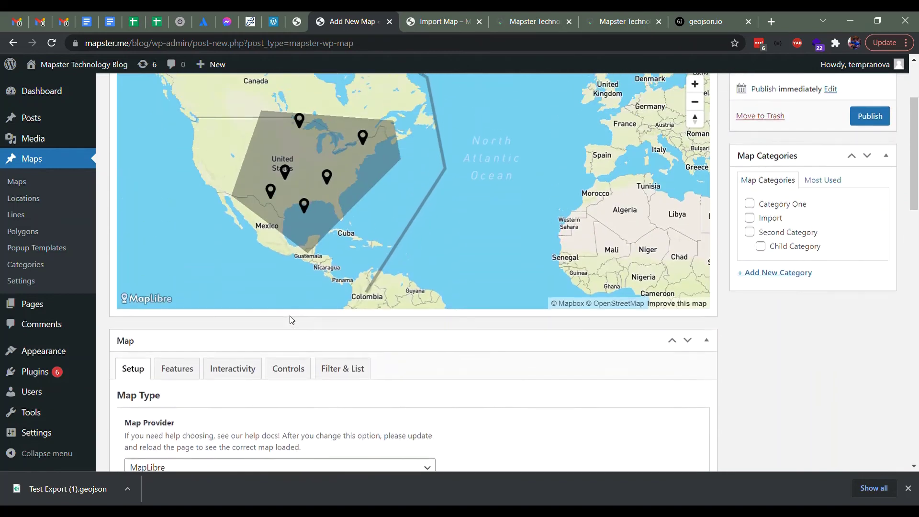
{"action": "scroll", "coordinate": [777, 378], "scroll_direction": "up", "scroll_amount": 2}
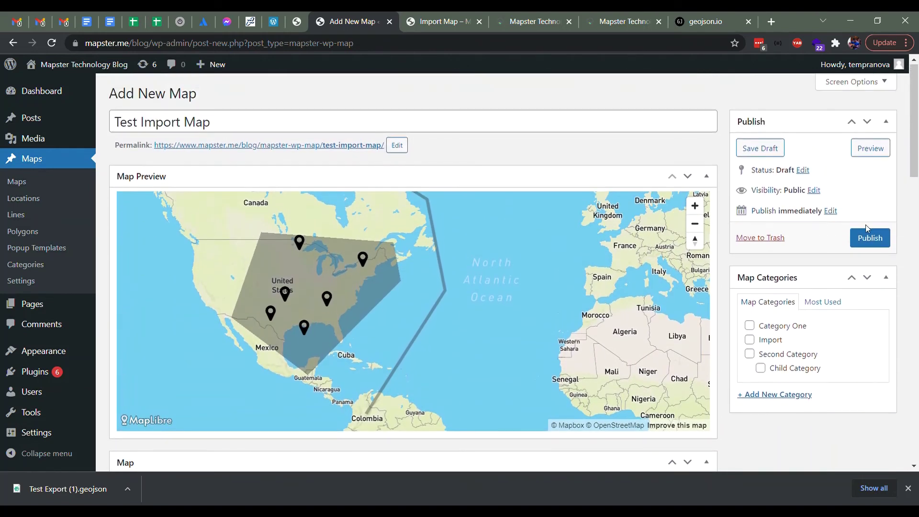
- Publish Test Import Map and open its public page in a new tab
{"action": "left_click", "coordinate": [870, 238]}
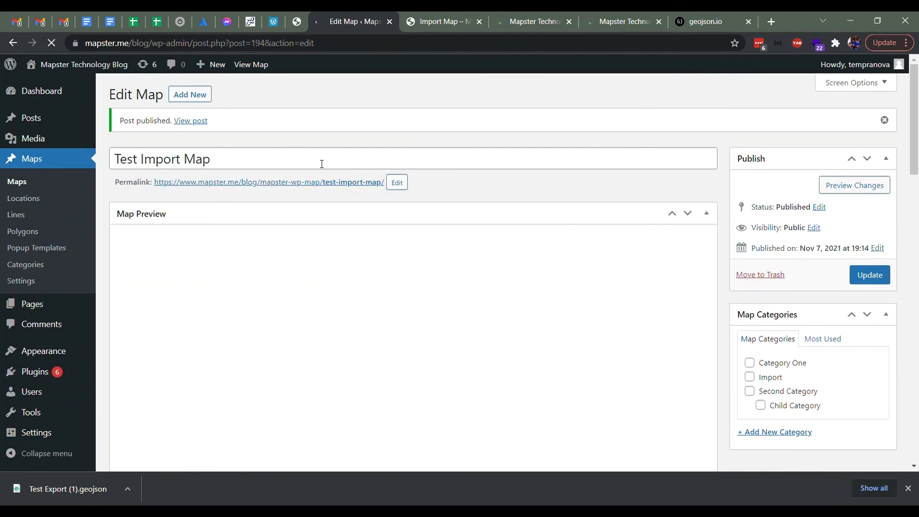
{"action": "left_click", "coordinate": [316, 185], "text": "ctrl"}
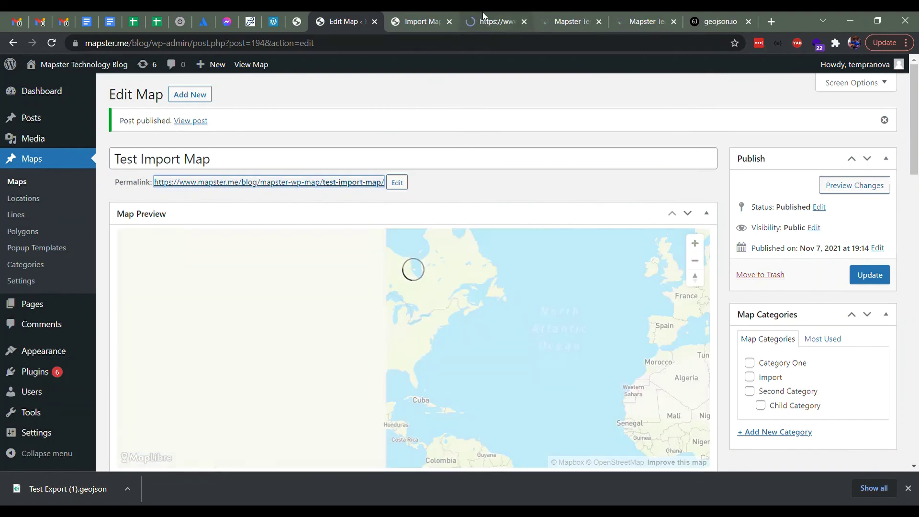
{"action": "left_click_drag", "start_coordinate": [482, 22], "coordinate": [345, 22]}
- Check a marker's Description popup on the public map, then return to the map editor
{"action": "scroll", "coordinate": [208, 268], "scroll_direction": "down", "scroll_amount": 5}
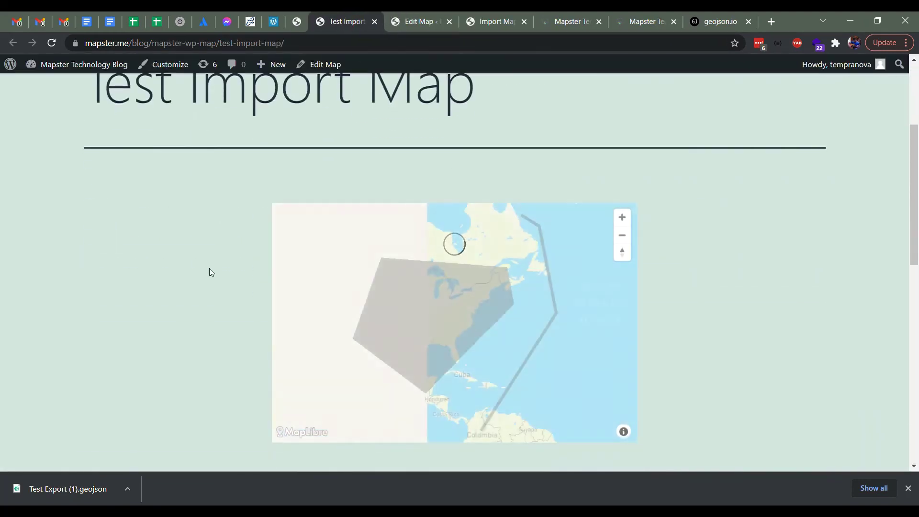
{"action": "scroll", "coordinate": [205, 265], "scroll_direction": "up", "scroll_amount": 1}
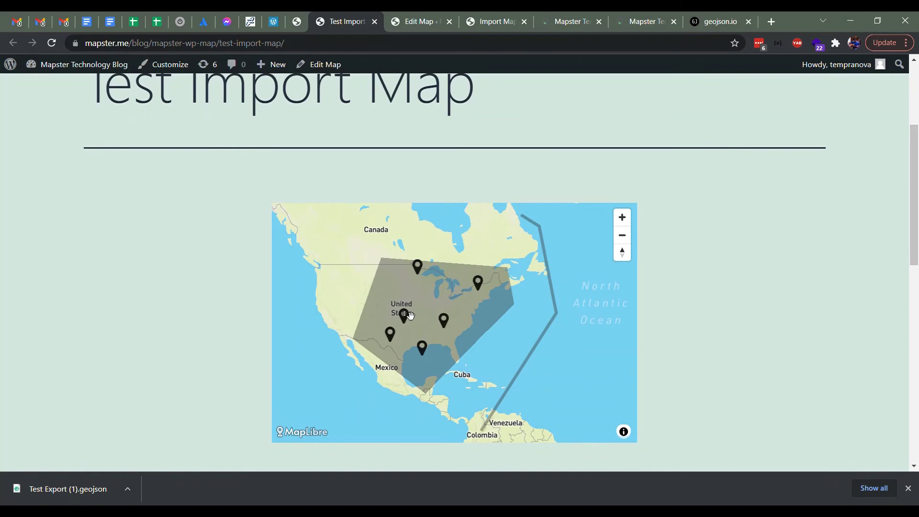
{"action": "mouse_move", "coordinate": [409, 313]}
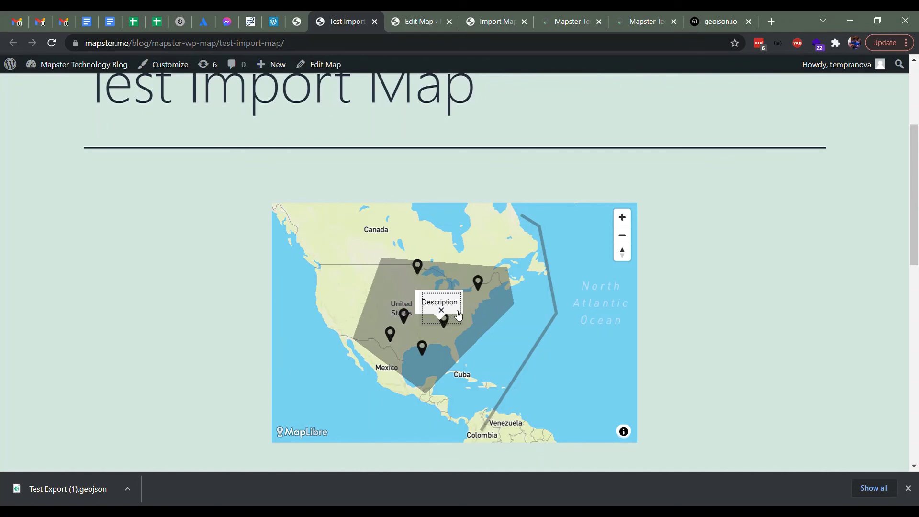
{"action": "left_click", "coordinate": [441, 310]}
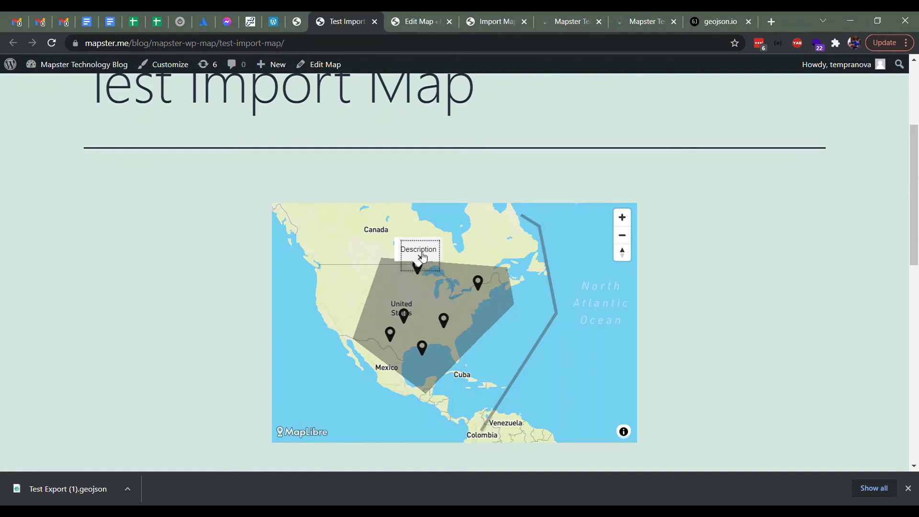
{"action": "left_click", "coordinate": [419, 21]}
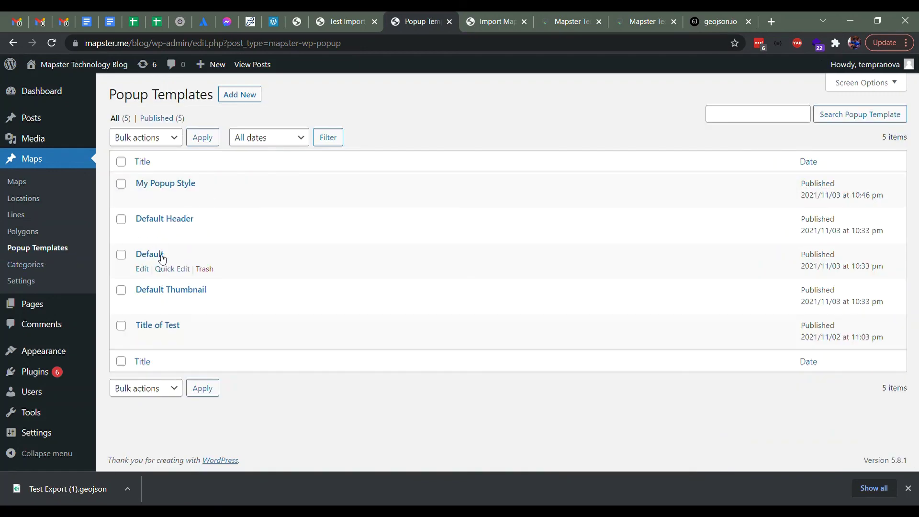
- Return to the Maps list, now showing six maps with Test Import Map at the top
{"action": "left_click", "coordinate": [32, 185]}
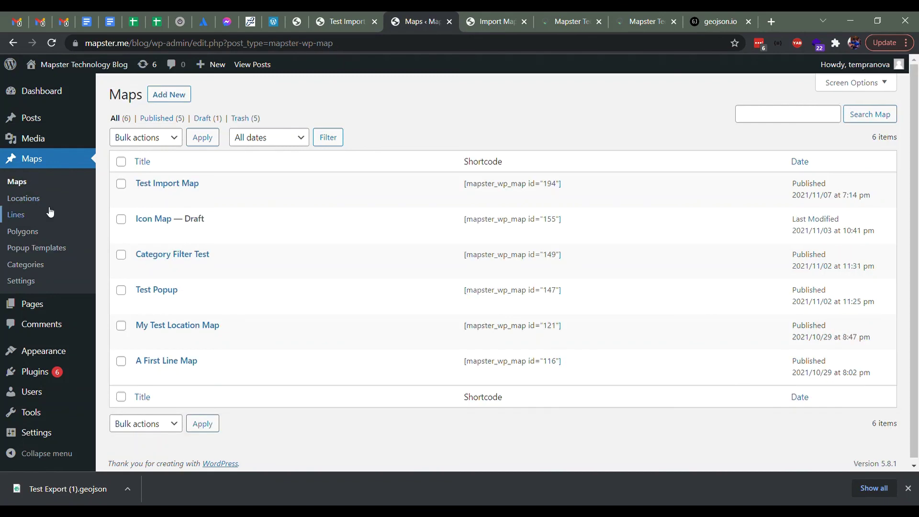